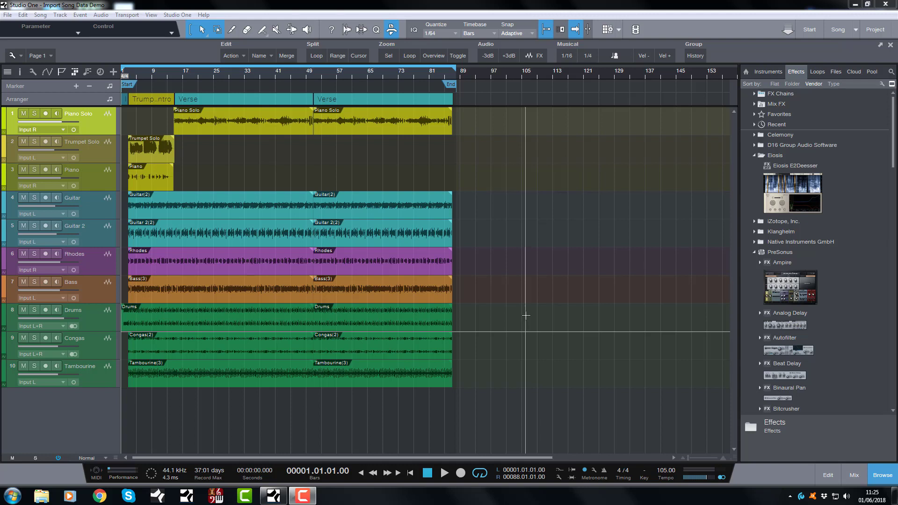
Play the opening bars of the finished song and review its mixer channels, inserts, effect channels and buses
key(space)
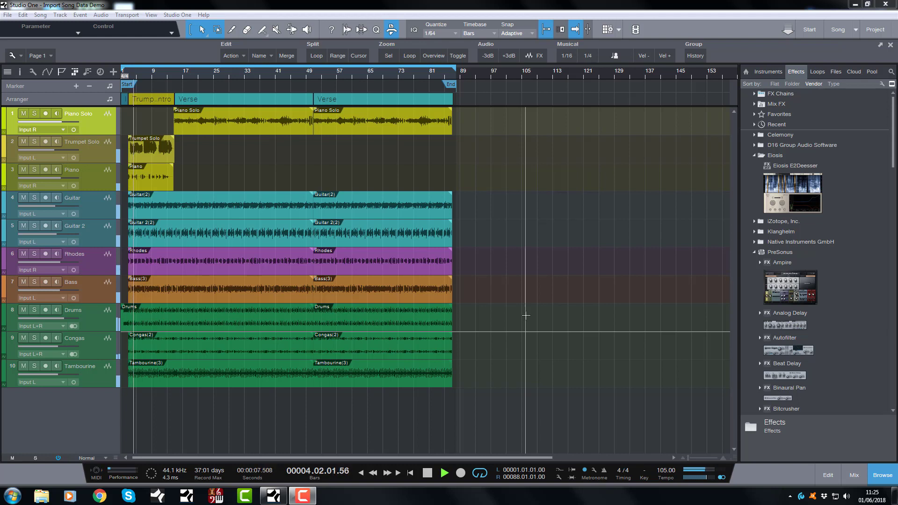
key(space)
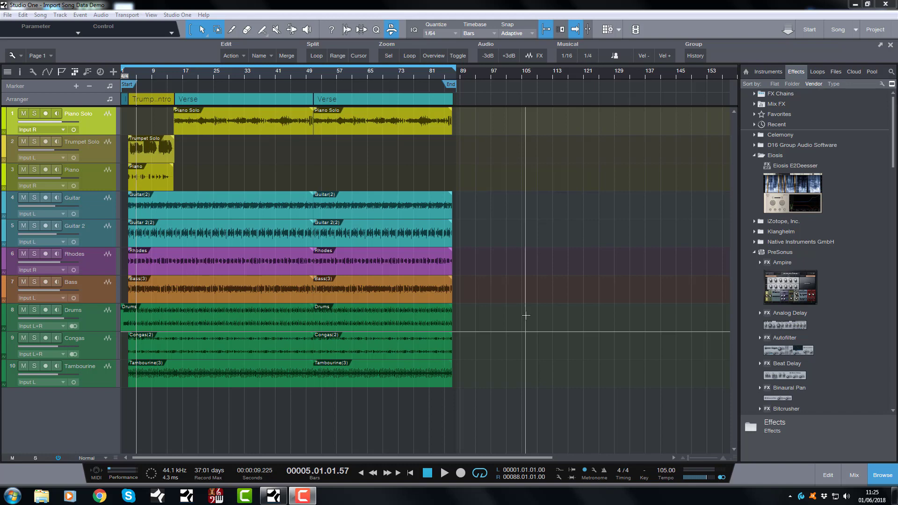
key(F3)
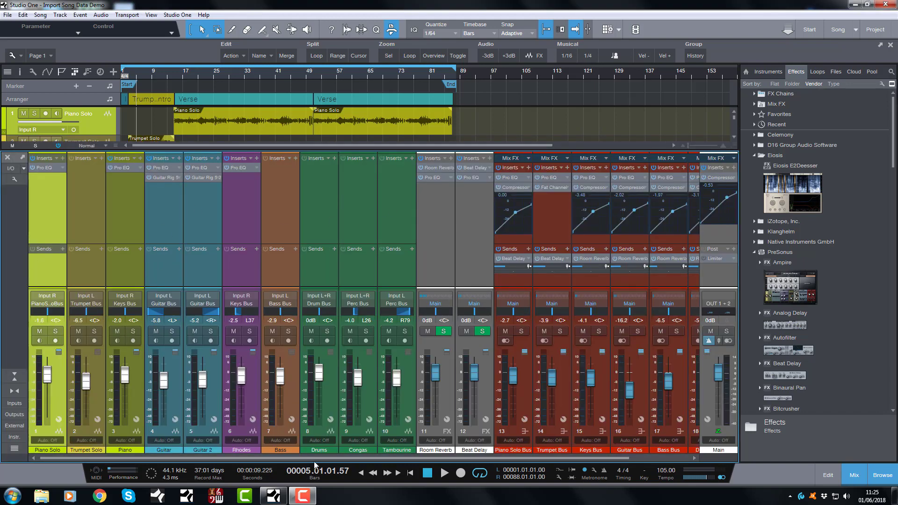
drag(313, 459, 499, 319)
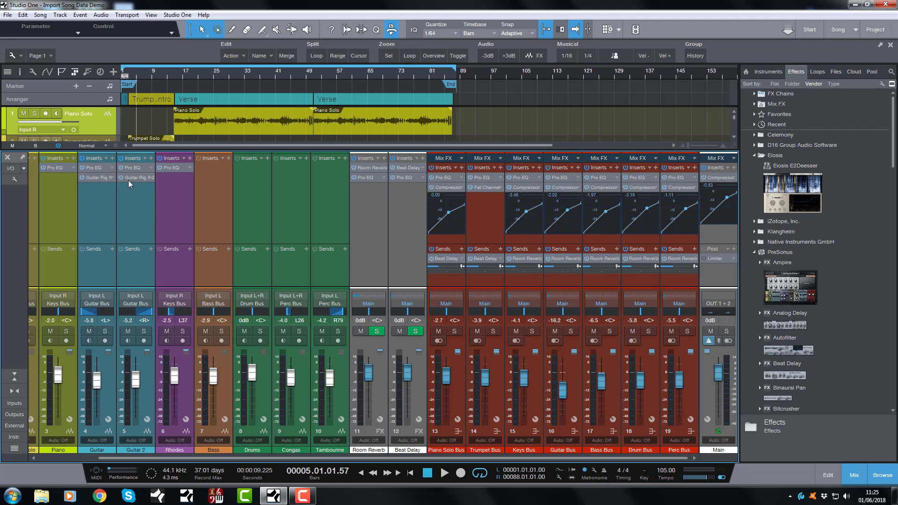
drag(128, 458, 7, 448)
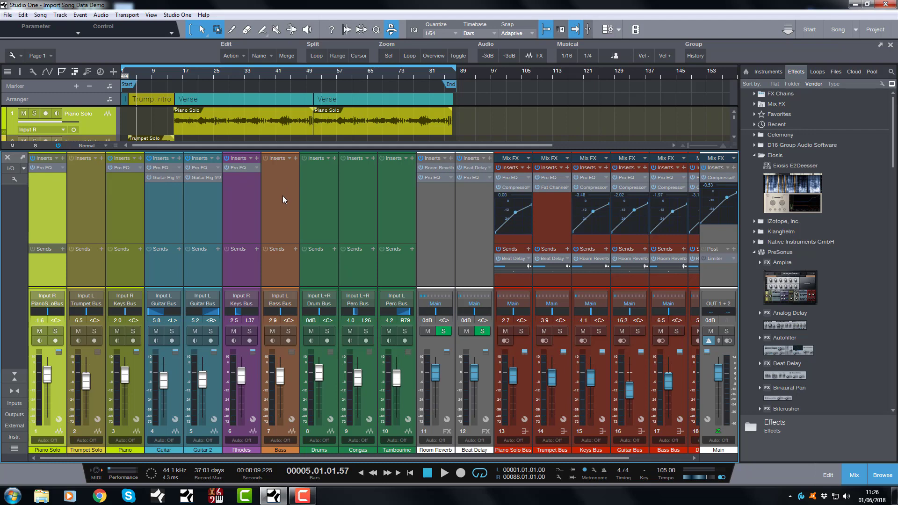
key(F3)
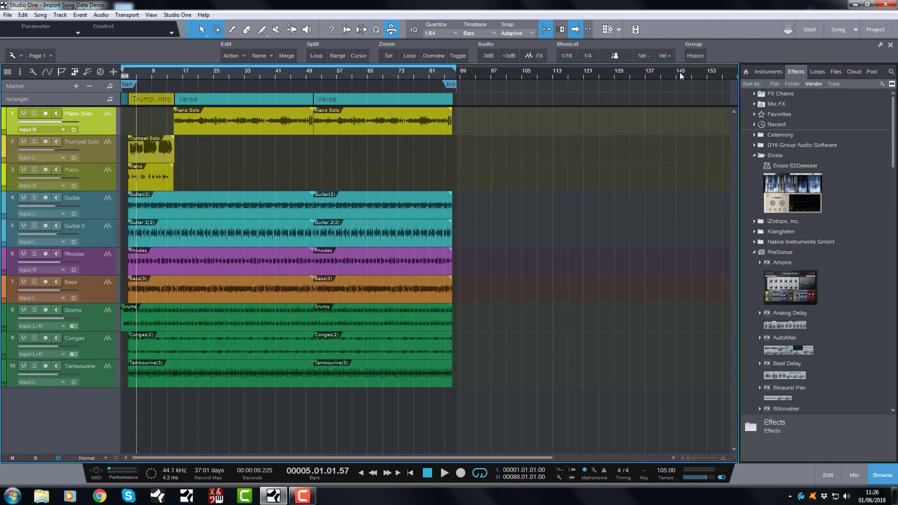
Switch to the other open song, dated 2018-06-01, and start importing song data into it
click(855, 37)
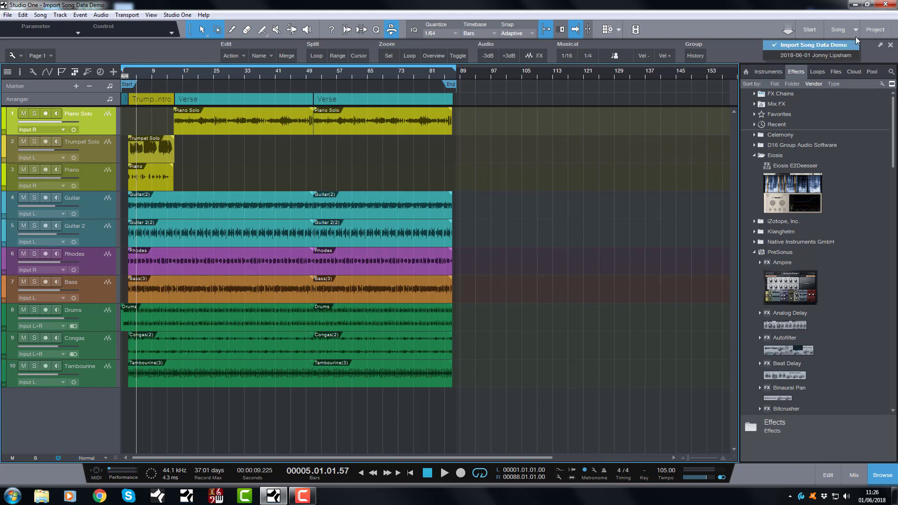
click(815, 54)
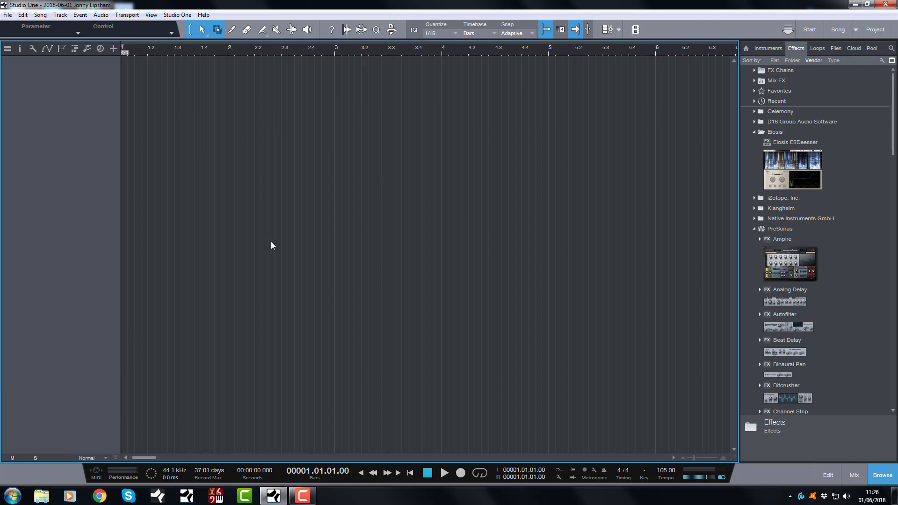
click(39, 15)
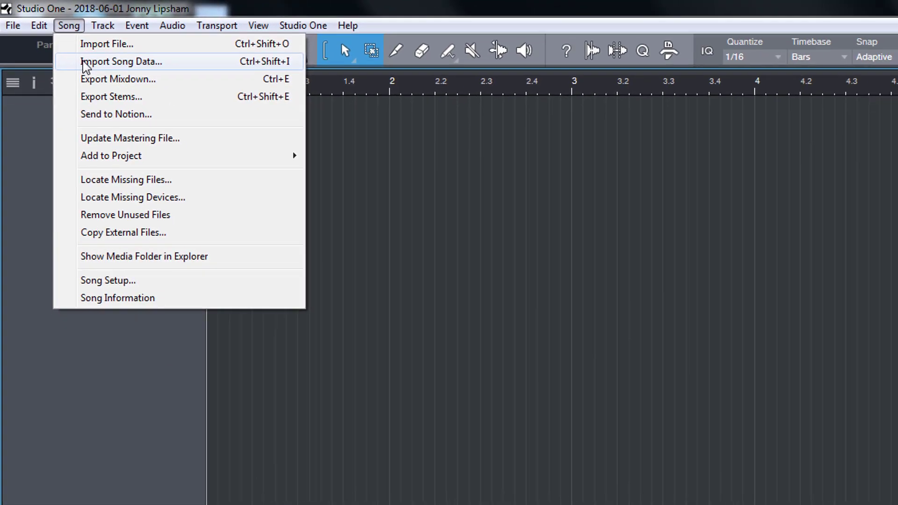
click(117, 84)
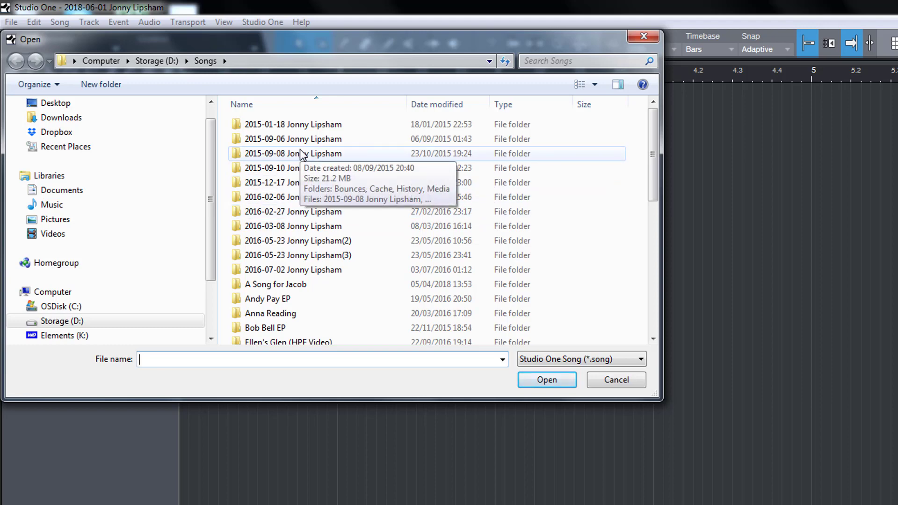
Choose Import Song Data Demo from the "Studio One From scratch Demo" folder inside Songs as the song to import from
drag(652, 165, 651, 298)
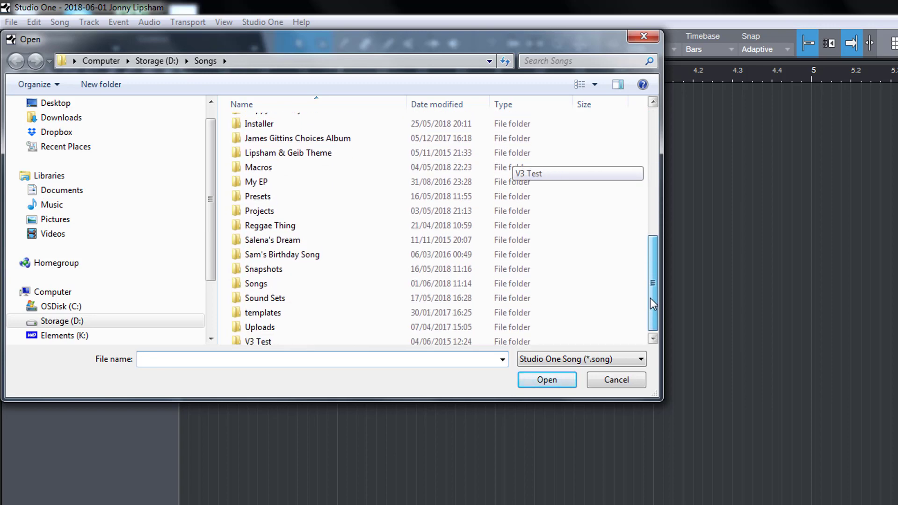
double_click(258, 280)
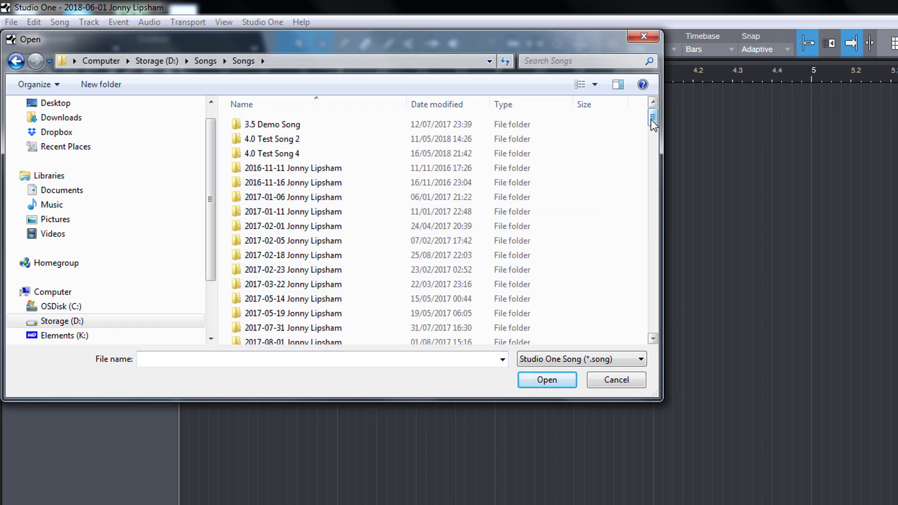
drag(652, 119, 651, 330)
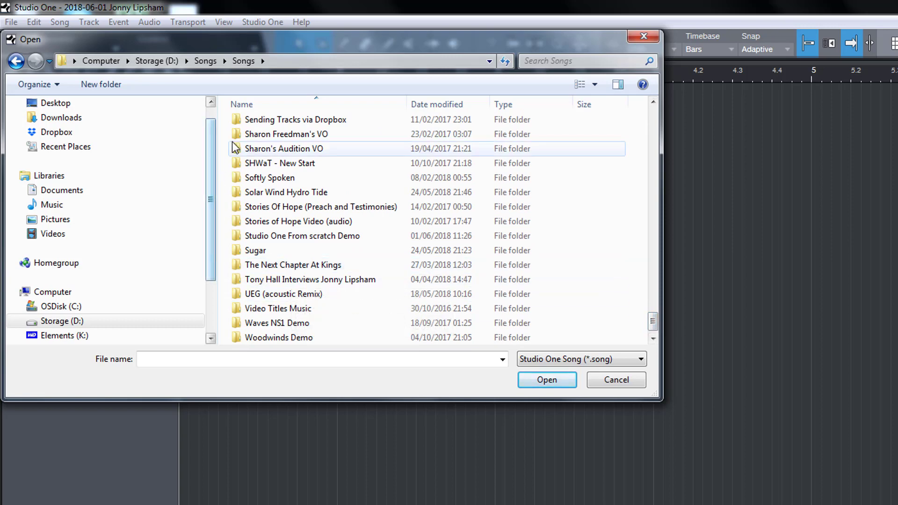
double_click(298, 238)
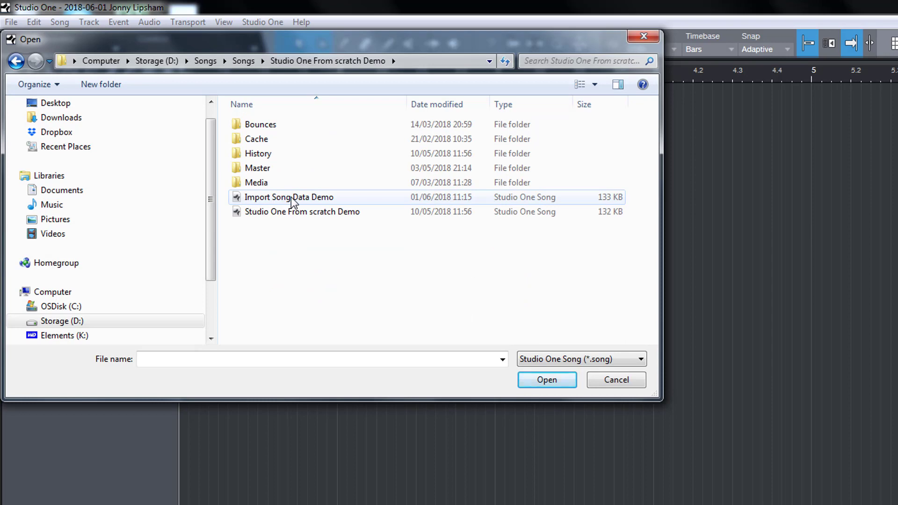
click(319, 198)
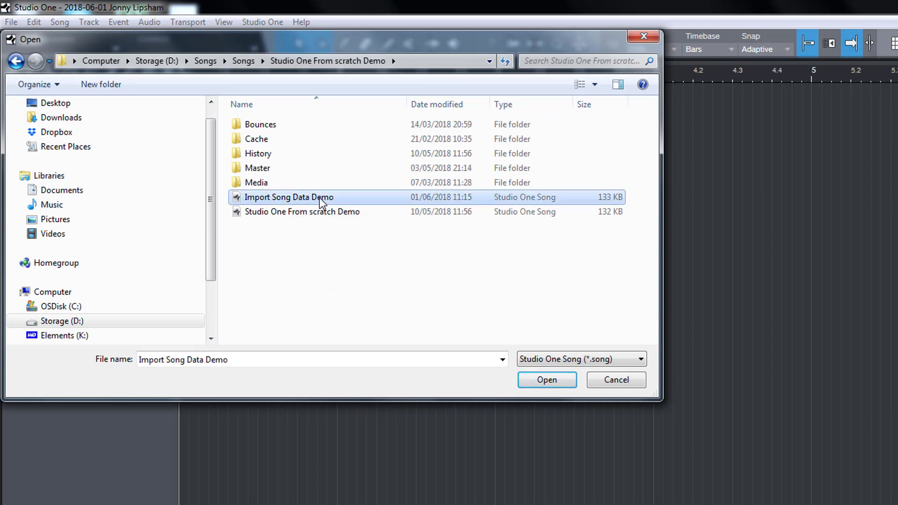
click(547, 380)
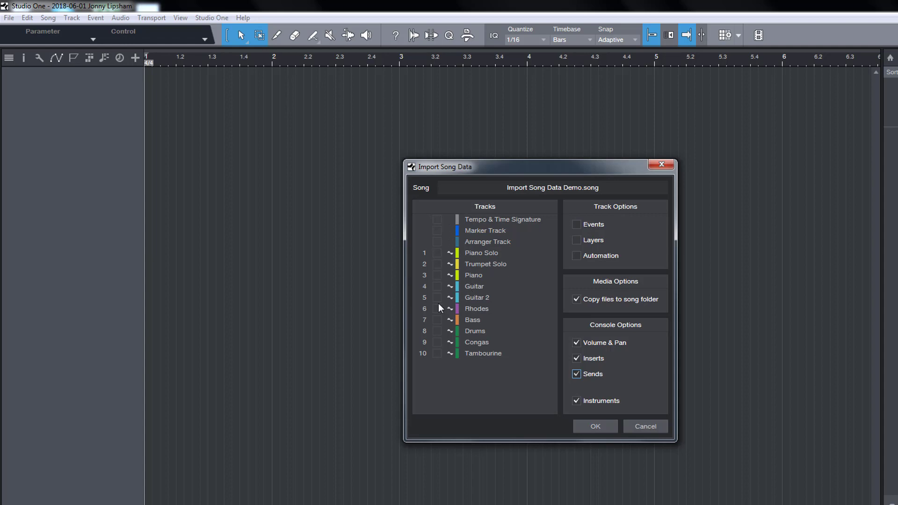
Import all ten tracks with their events, volume and pan, inserts and sends, and show the macro toolbar and whole-song overview
click(437, 220)
click(595, 426)
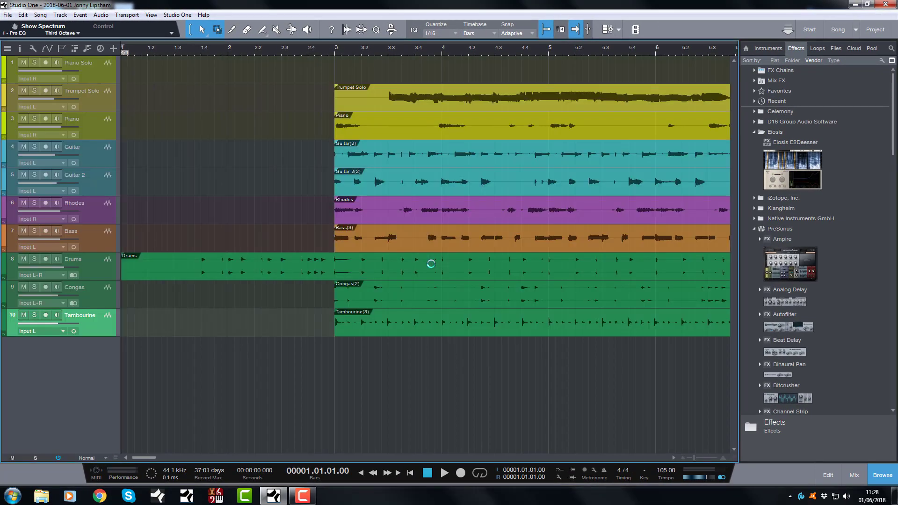
click(392, 30)
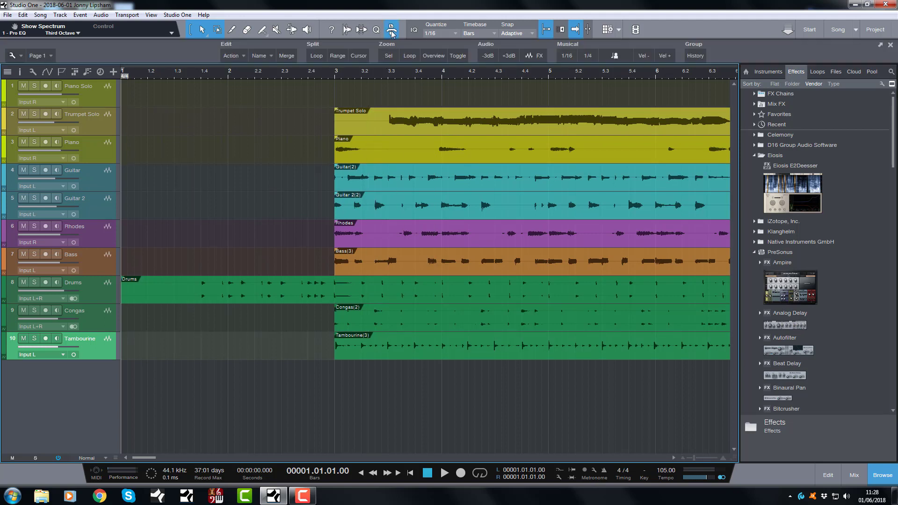
click(433, 57)
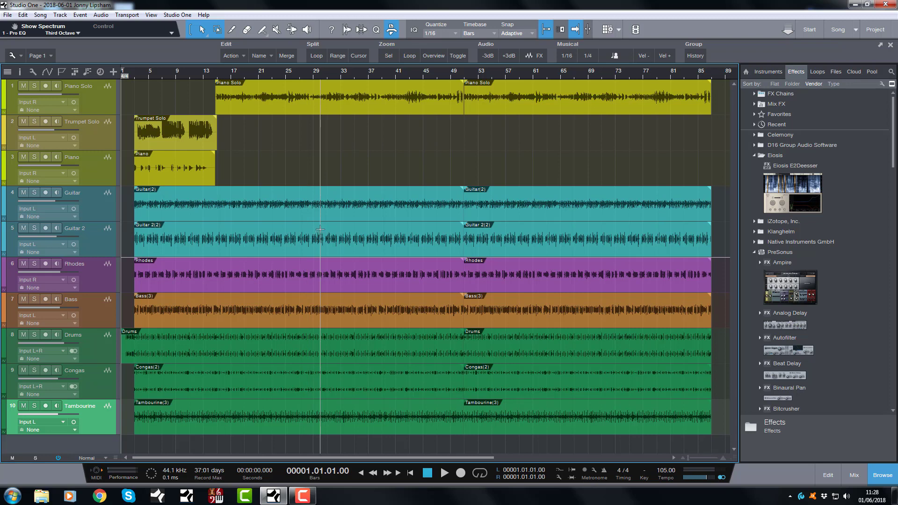
Show the mixer and enlarge it so the inserts and sends of the imported channels are displayed
key(F3)
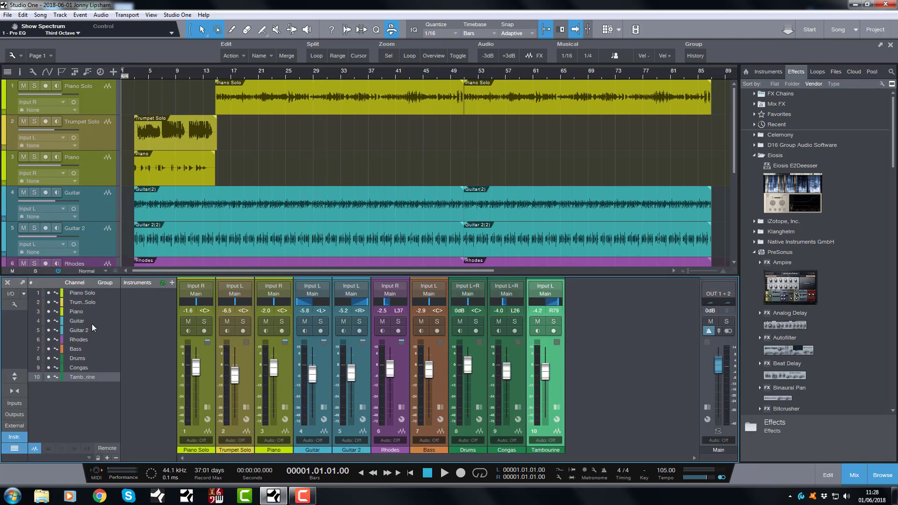
drag(269, 275, 310, 274)
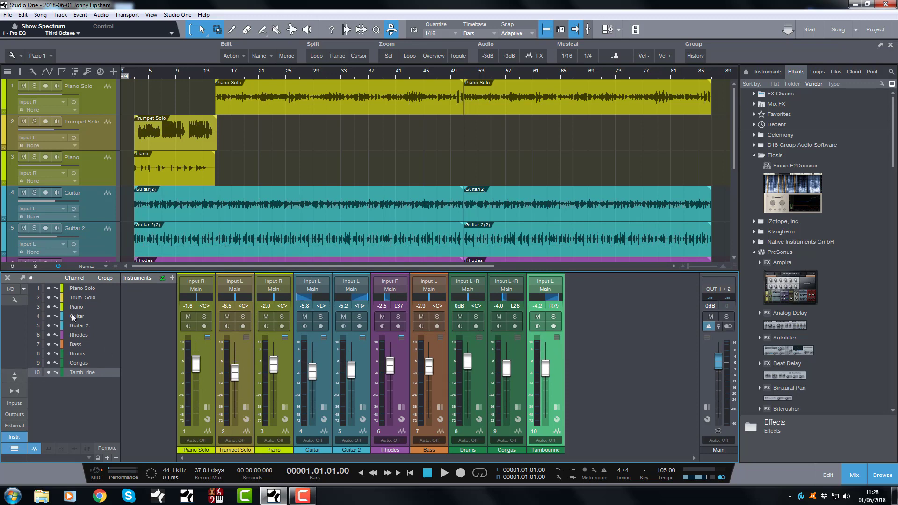
click(15, 376)
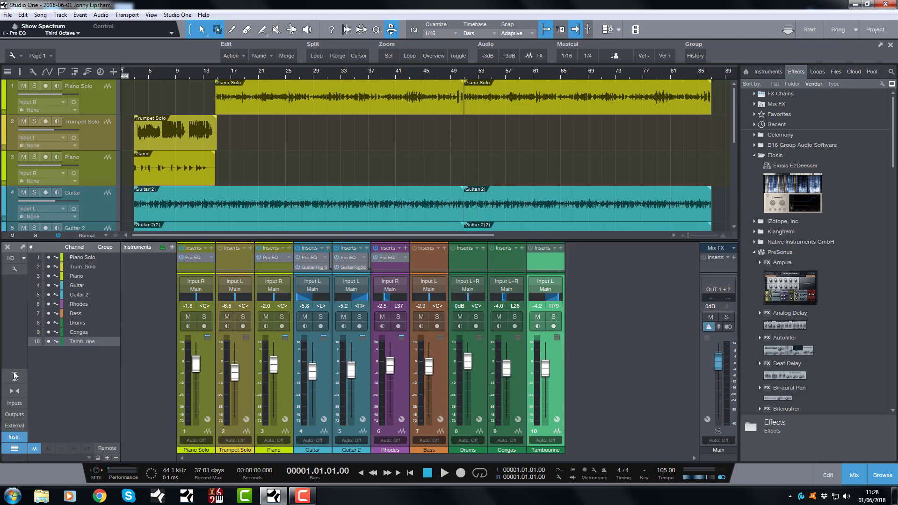
drag(392, 241, 399, 180)
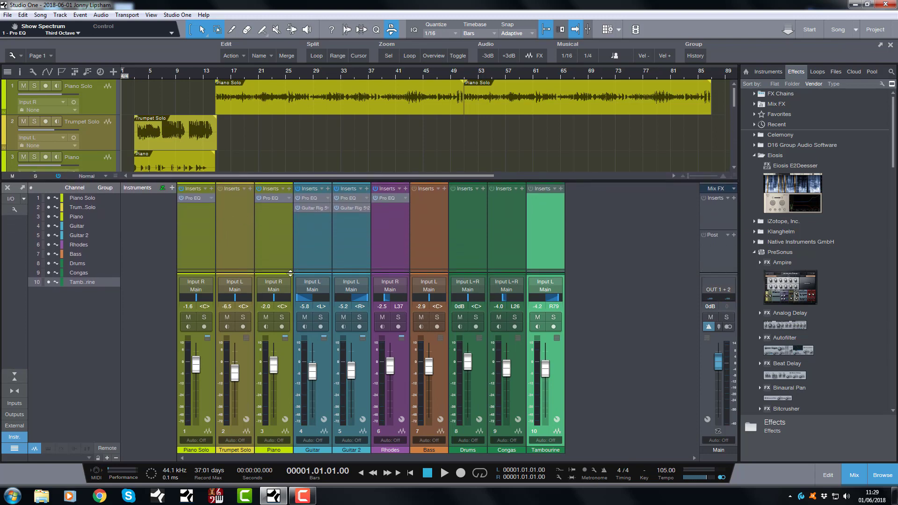
drag(337, 269, 345, 231)
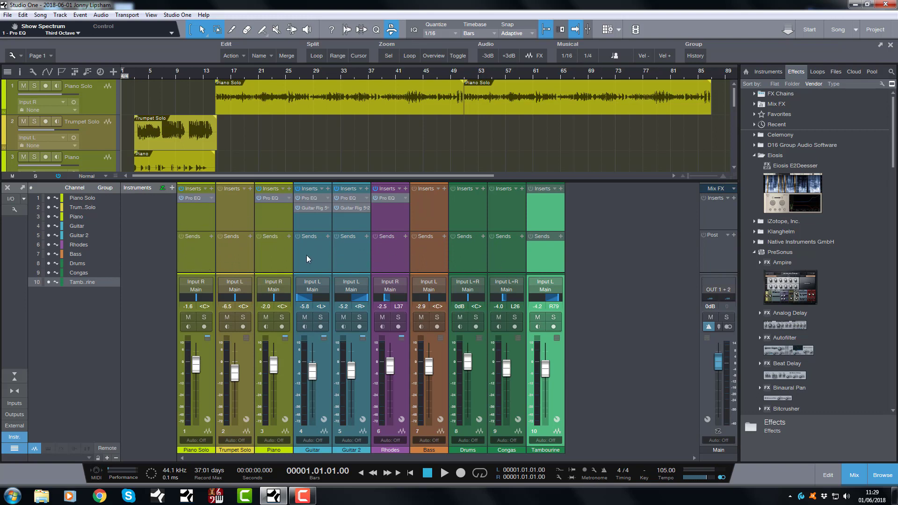
Play the opening bars of the imported song, and slightly enlarge the channels' inserts area
key(space)
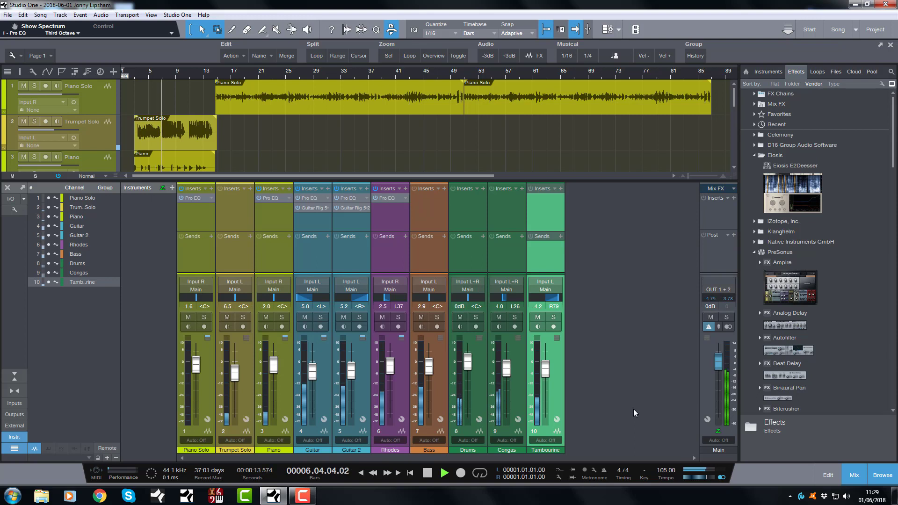
key(space)
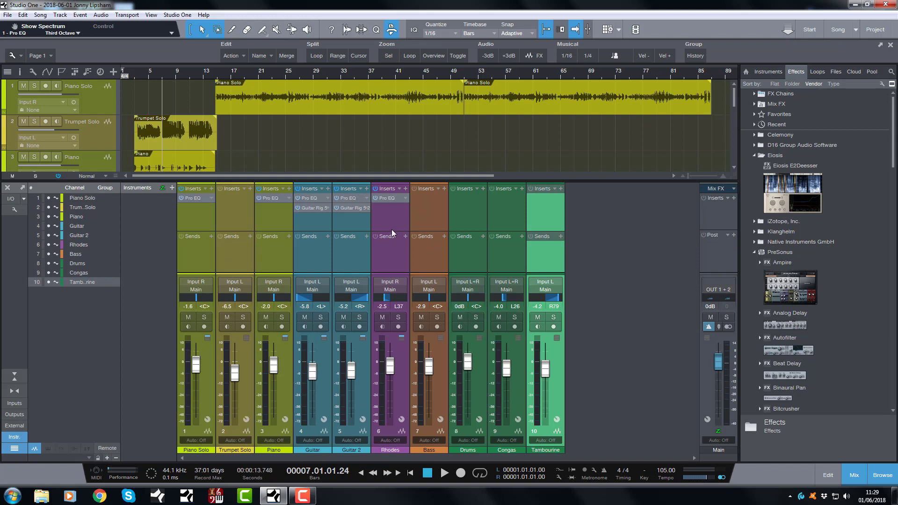
drag(392, 231, 392, 241)
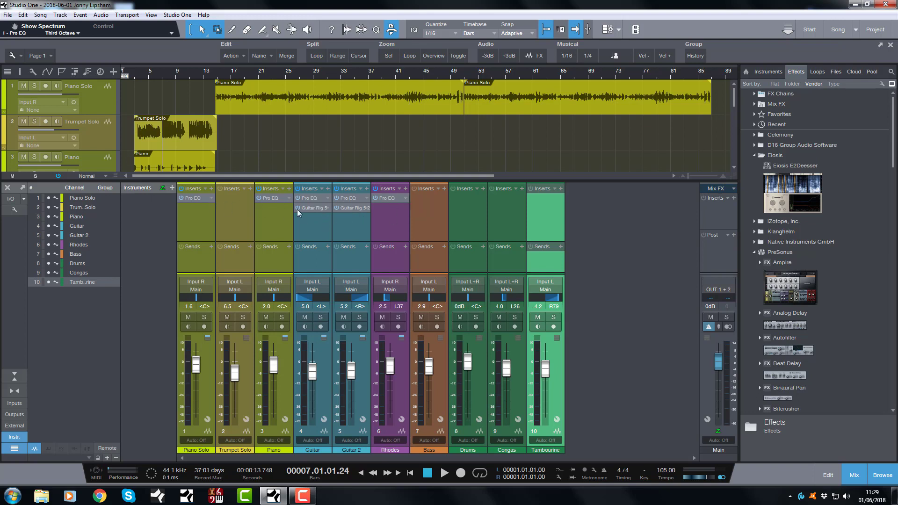
Change the Main output channel's colour to white, then select the Piano Solo channel
click(714, 451)
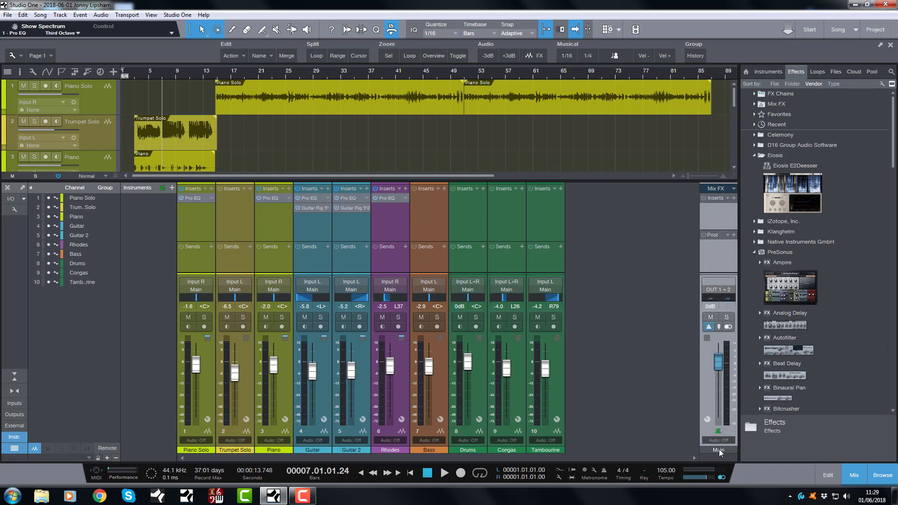
right_click(718, 448)
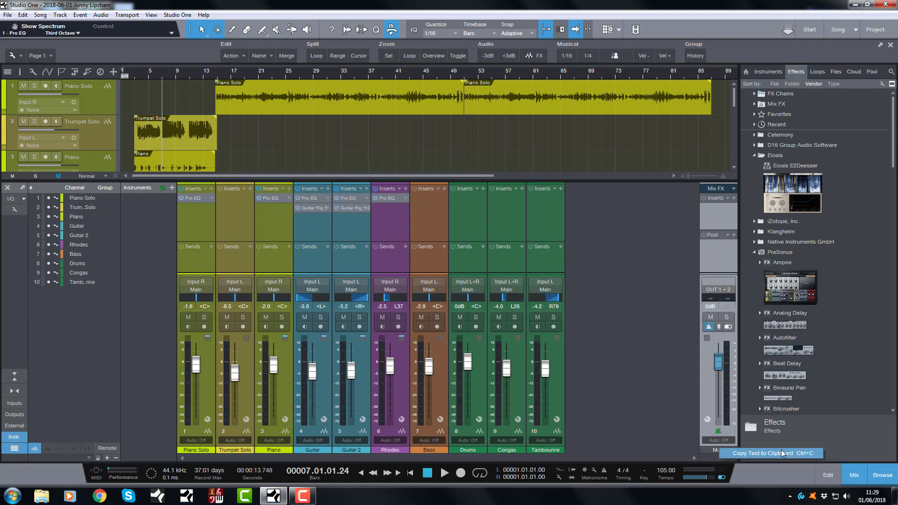
click(667, 430)
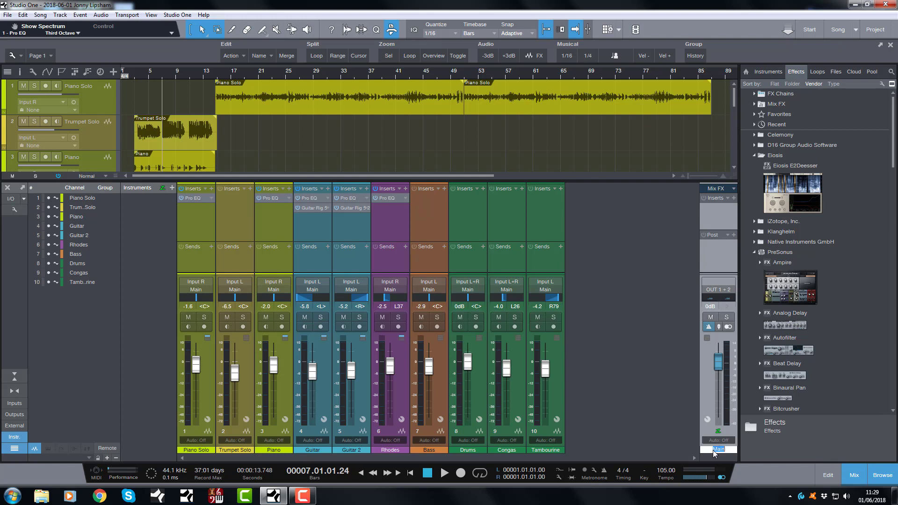
click(686, 448)
click(723, 452)
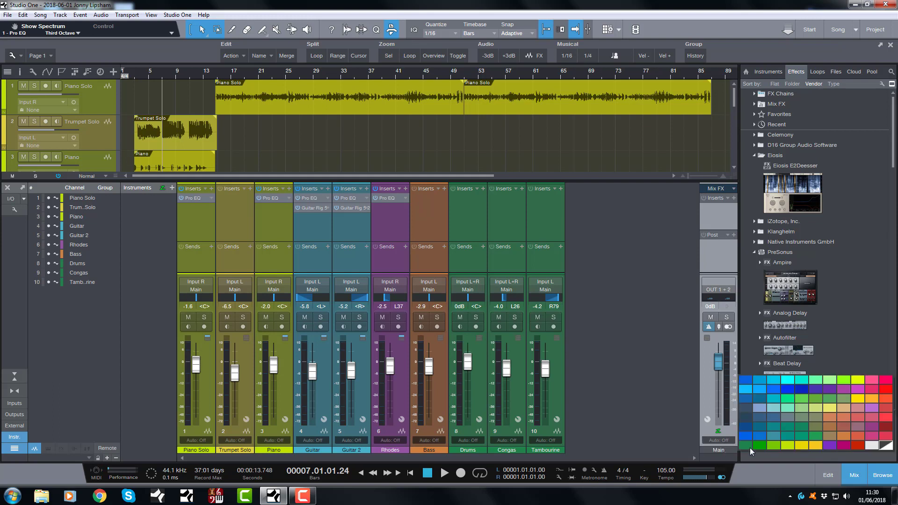
click(870, 445)
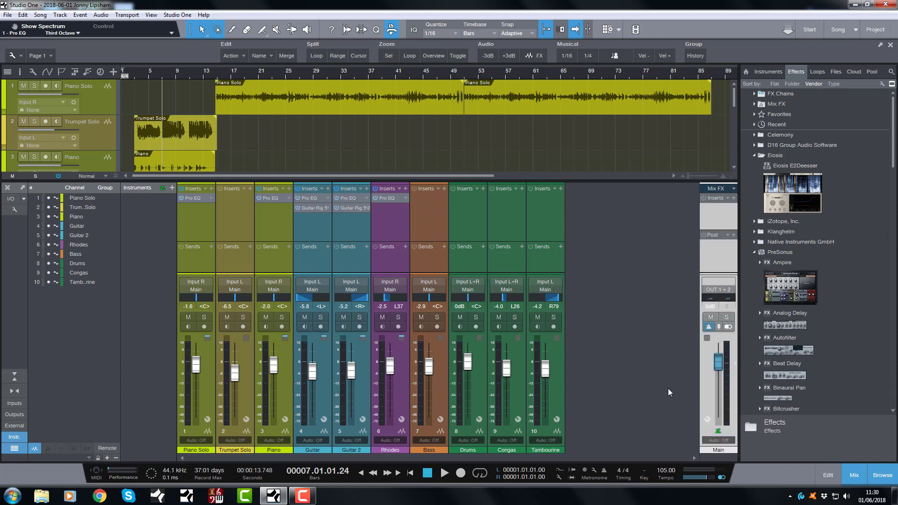
click(194, 227)
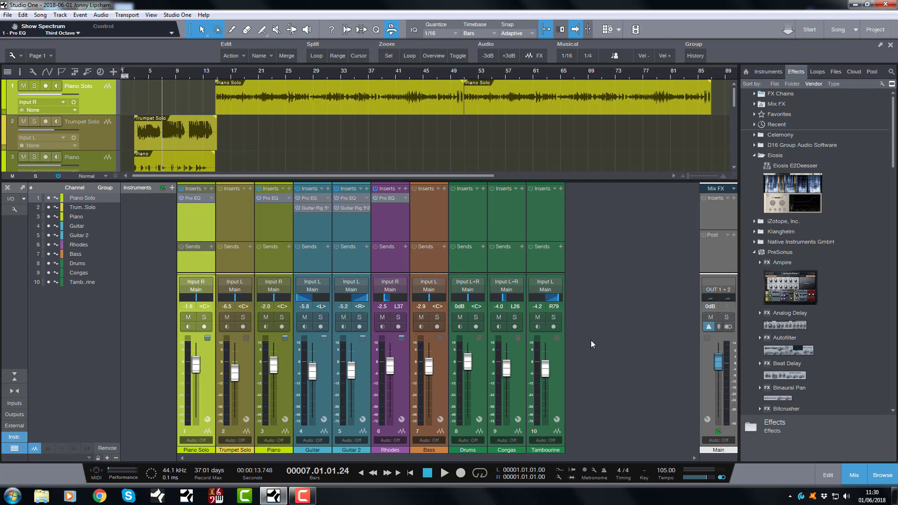
Close the current song without saving it and delete the media files created since the last save
click(7, 15)
click(23, 57)
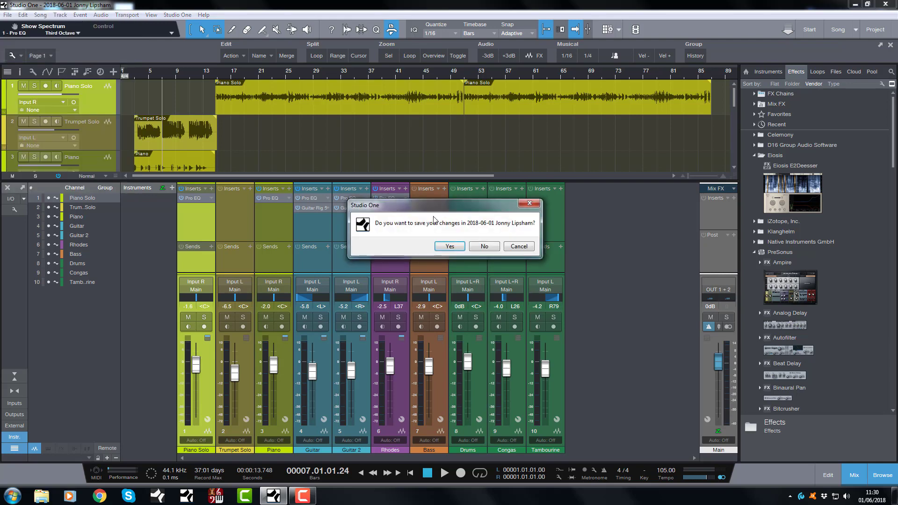
click(477, 247)
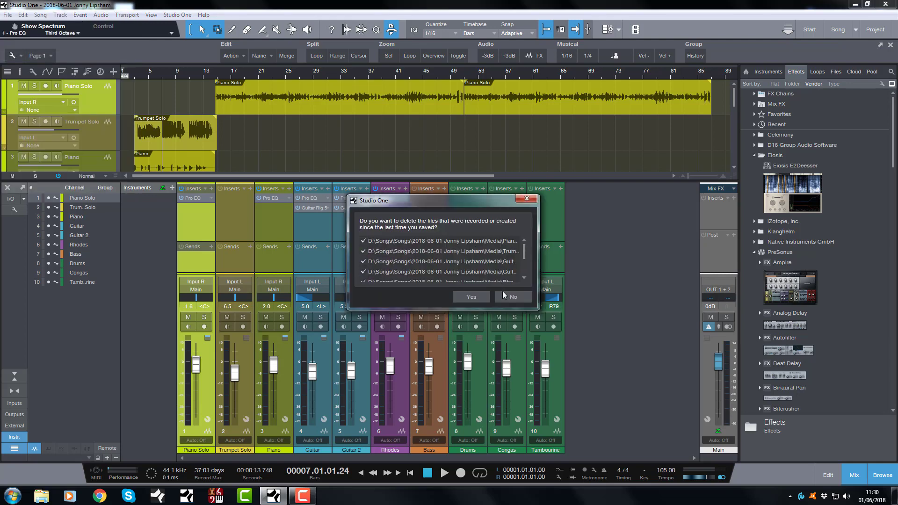
click(465, 296)
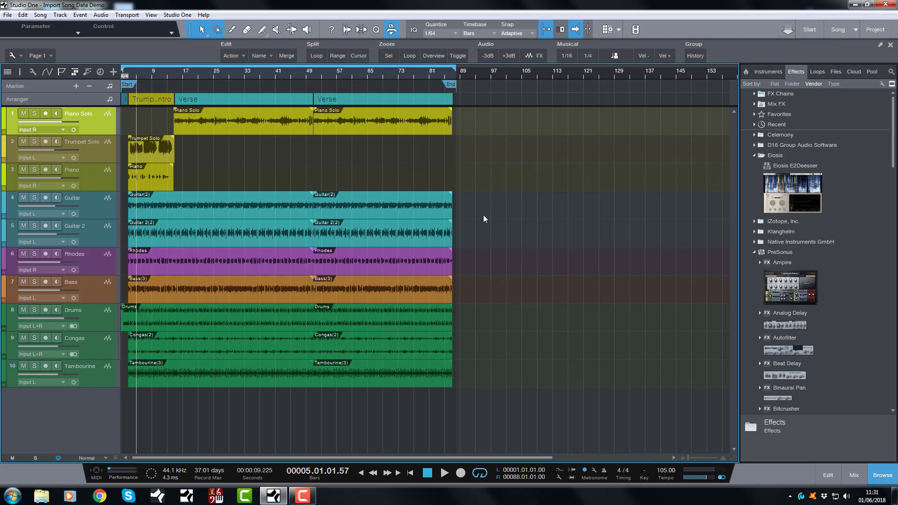
Examine the FX and bus channels in the Import Song Data Demo song's mixer, and hide the mixer again
key(F3)
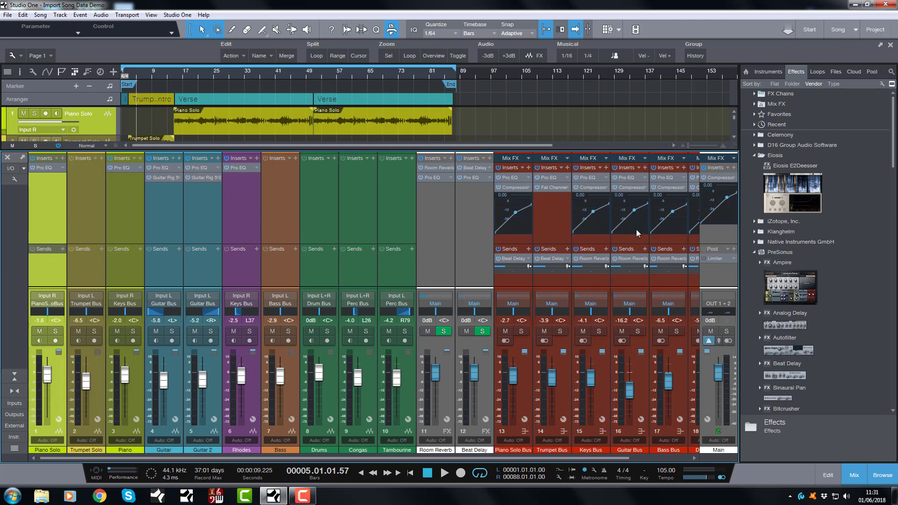
drag(522, 456, 604, 455)
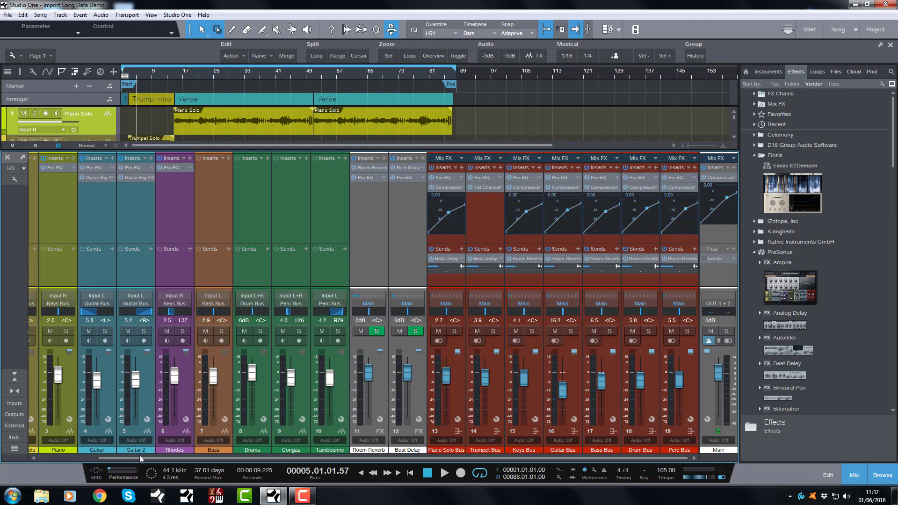
drag(141, 458, 59, 451)
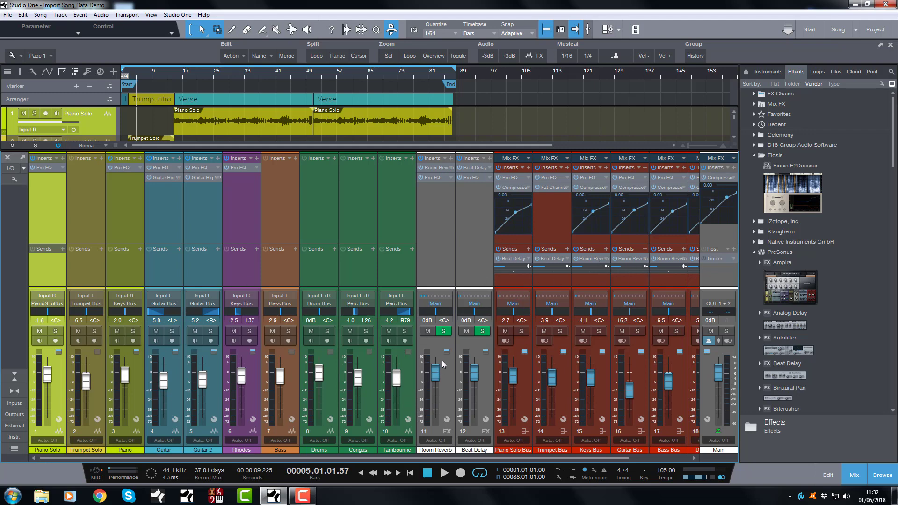
key(F3)
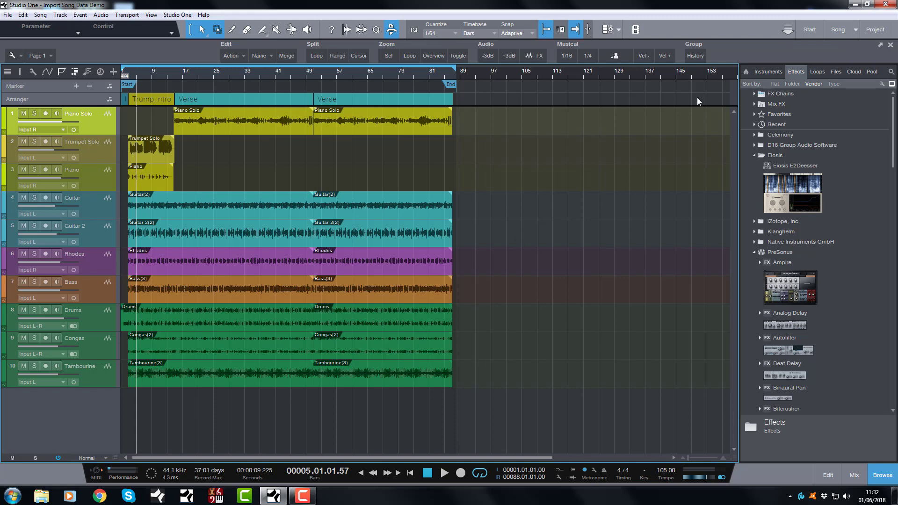
Create another new song from the Empty Song template with the default title and settings
click(812, 31)
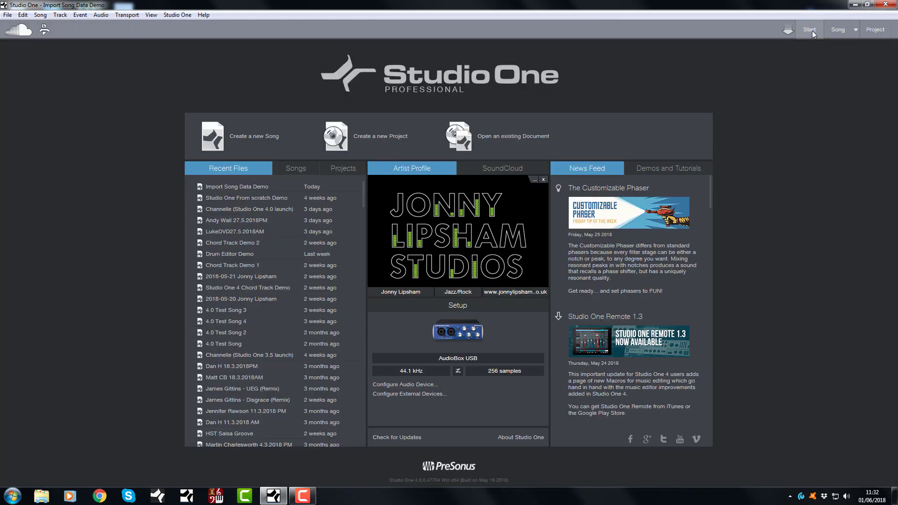
click(242, 137)
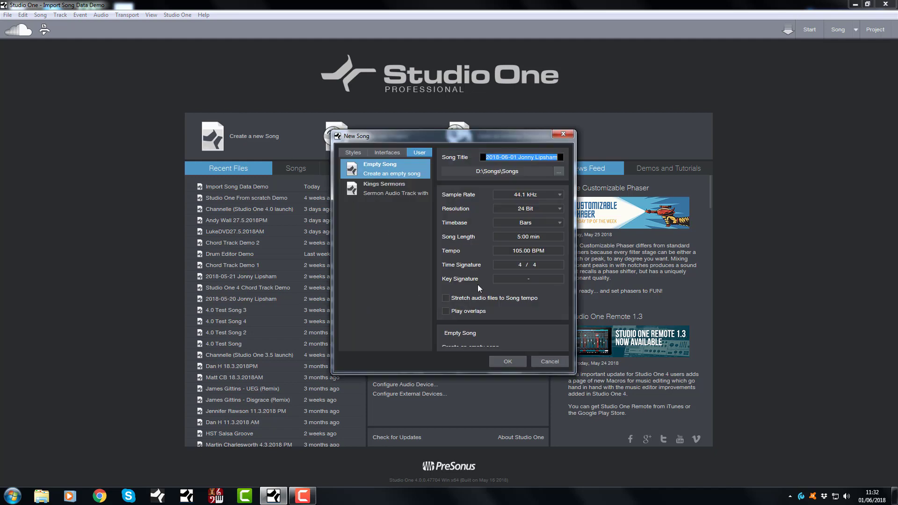
click(503, 360)
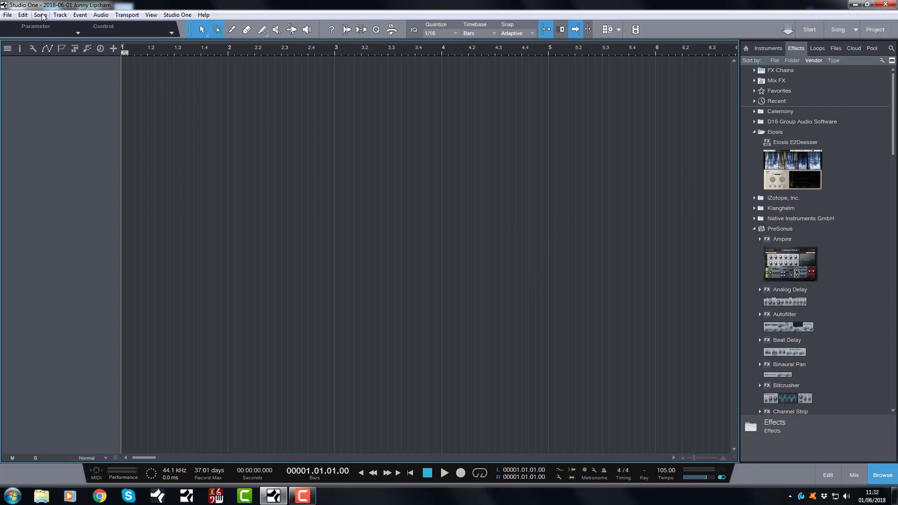
Start Import Song Data and choose the Import Song Data Demo song in the Studio One From scratch Demo folder as the source
click(41, 15)
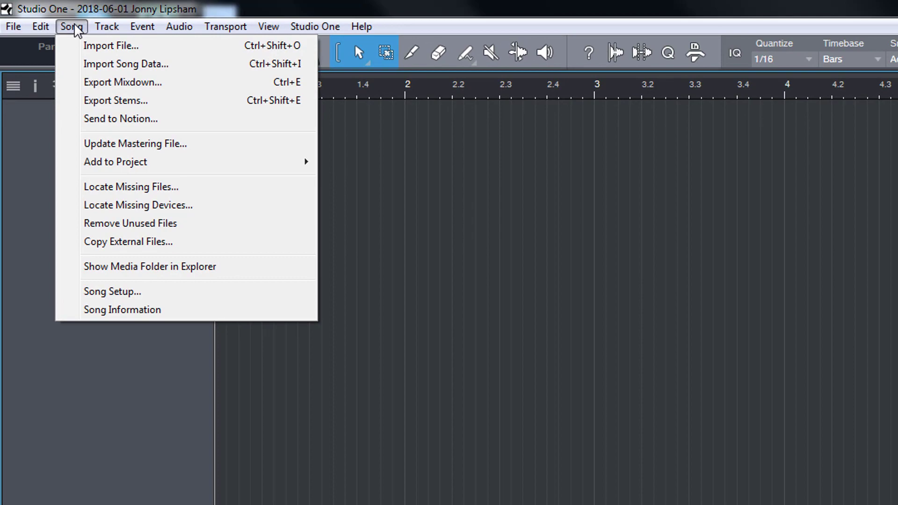
click(102, 64)
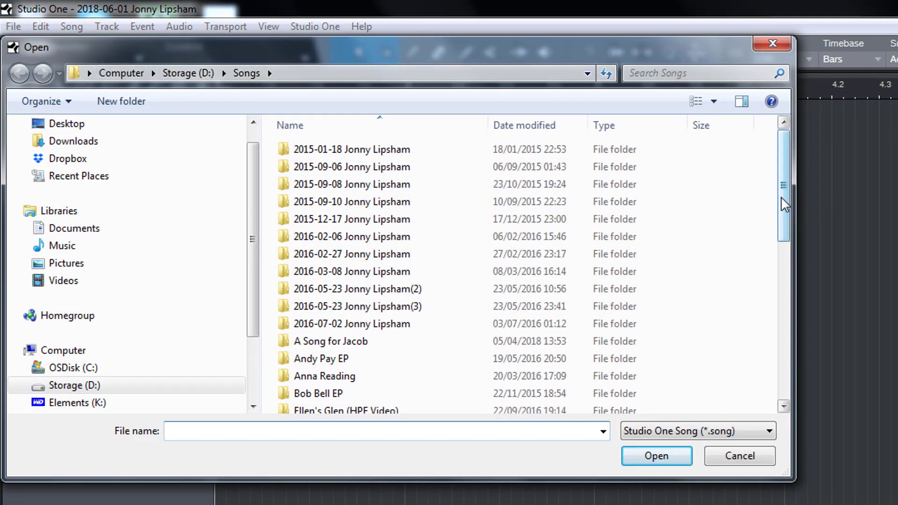
drag(784, 205, 774, 391)
double_click(299, 335)
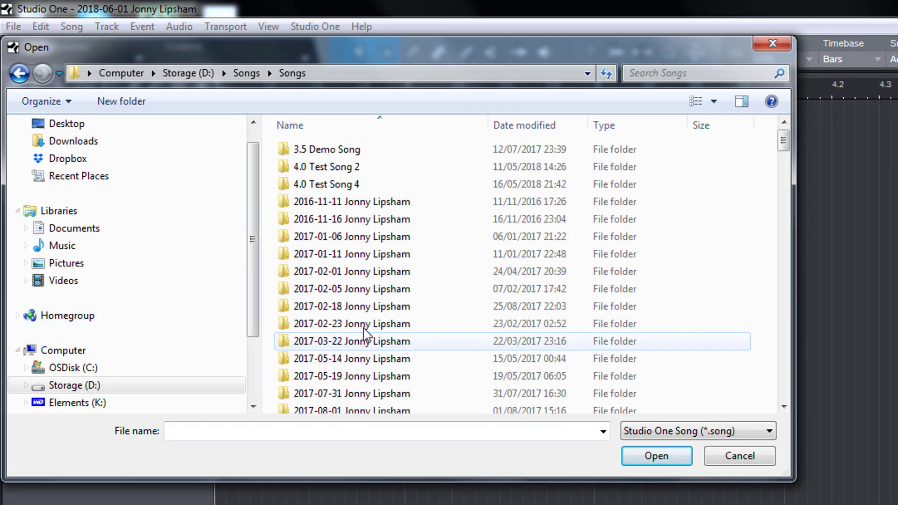
drag(784, 140, 760, 405)
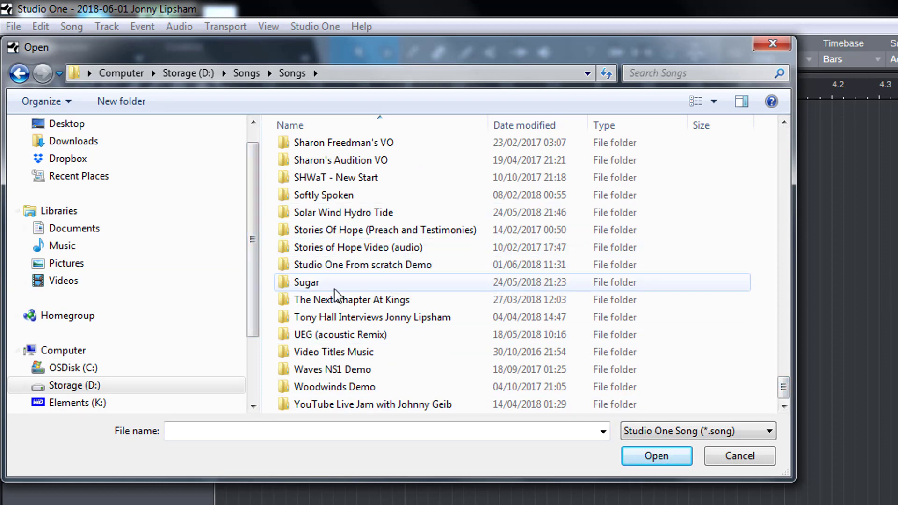
double_click(359, 269)
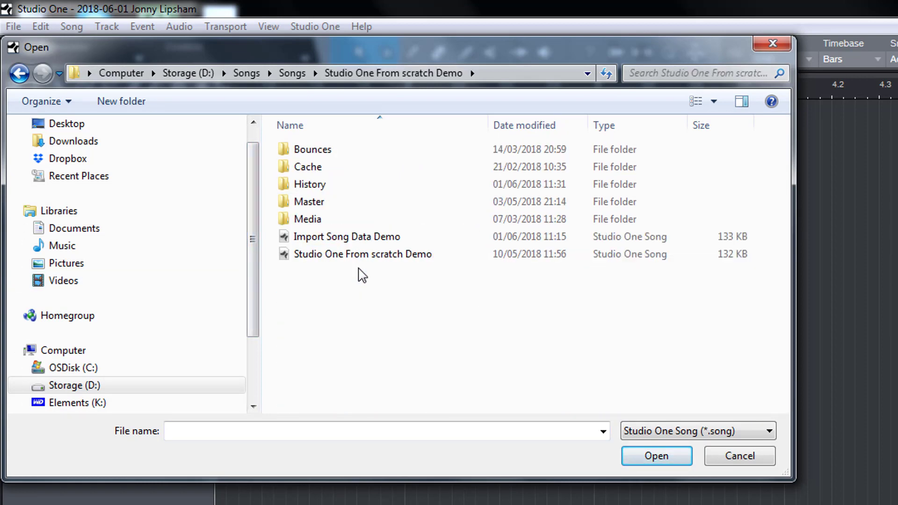
click(339, 241)
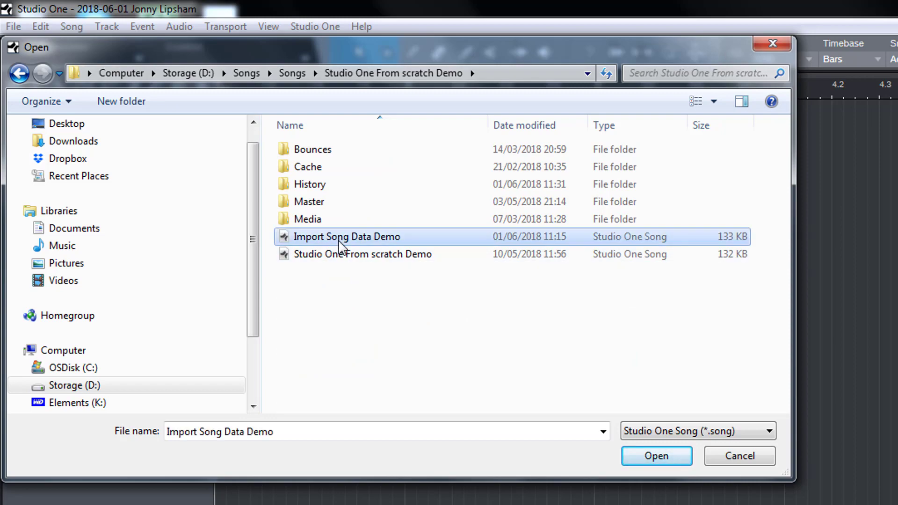
click(645, 456)
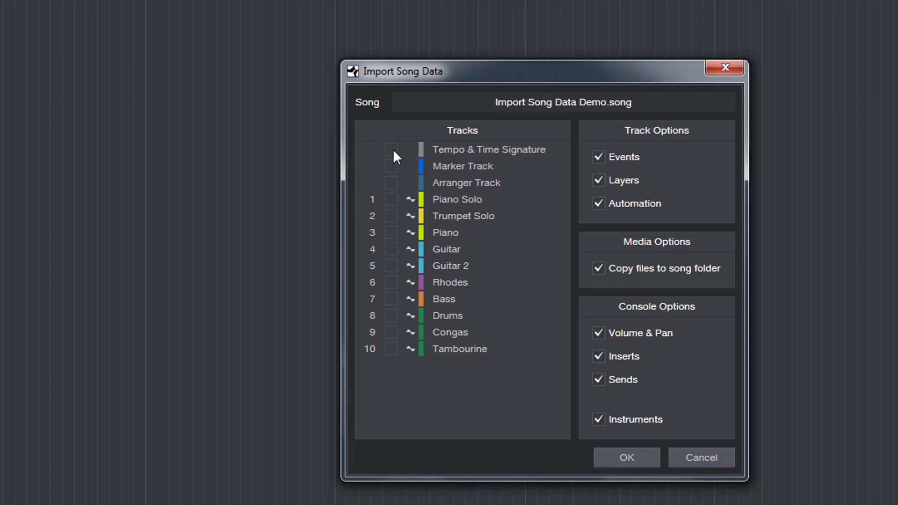
Import the tempo, marker, arranger and all ten tracks with volume and pan, inserts and sends, excluding events, layers, automation, file copying and instruments
drag(393, 149, 422, 369)
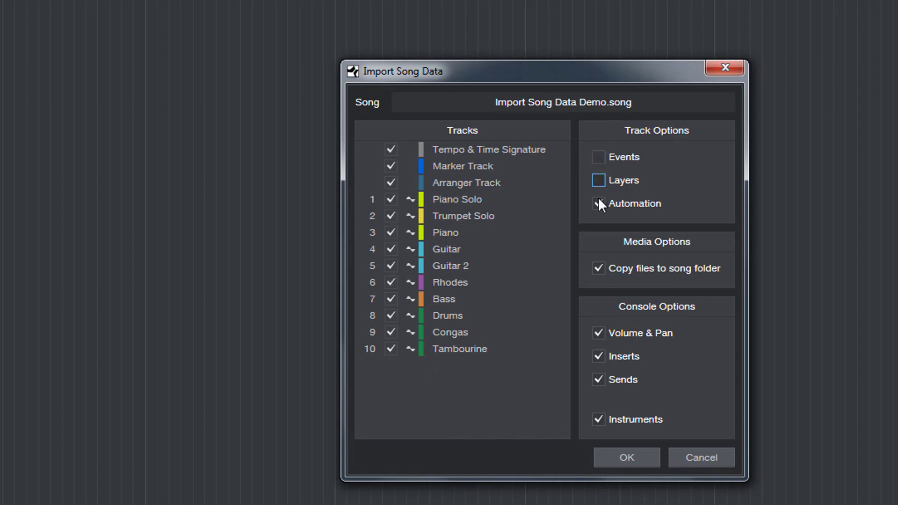
click(599, 268)
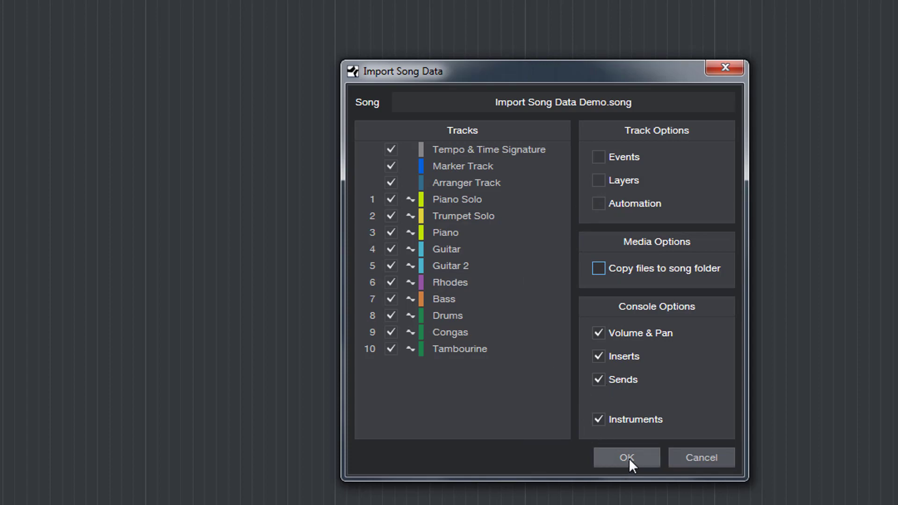
click(598, 421)
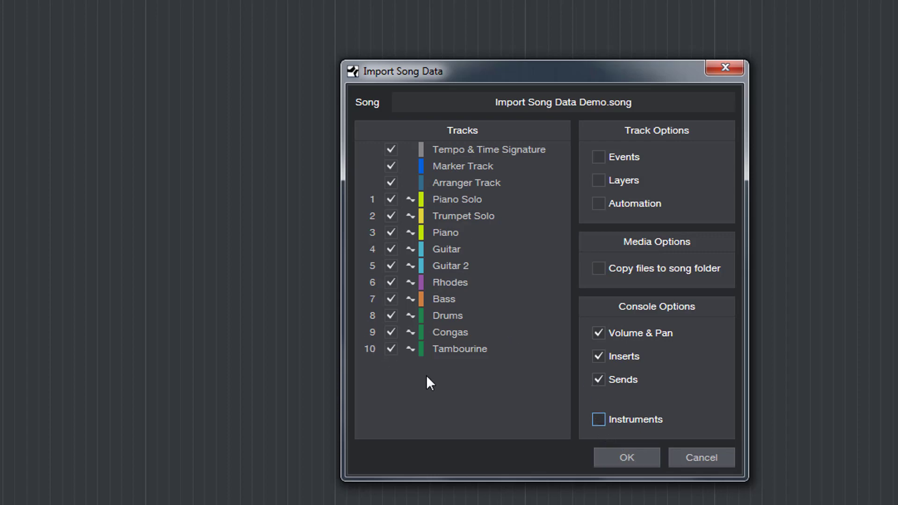
click(626, 457)
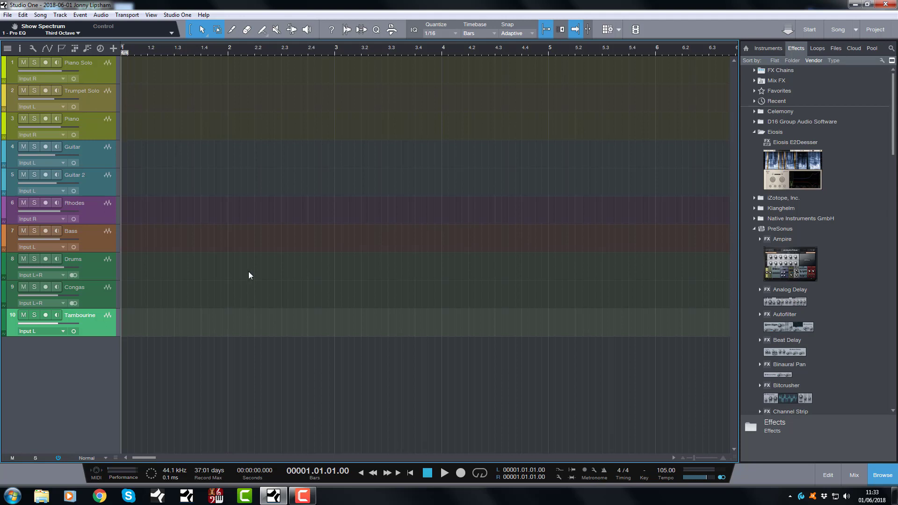
Show the expanded mixer, hide its channel list and instruments panels, and enlarge it to show more of the inserts area
key(F3)
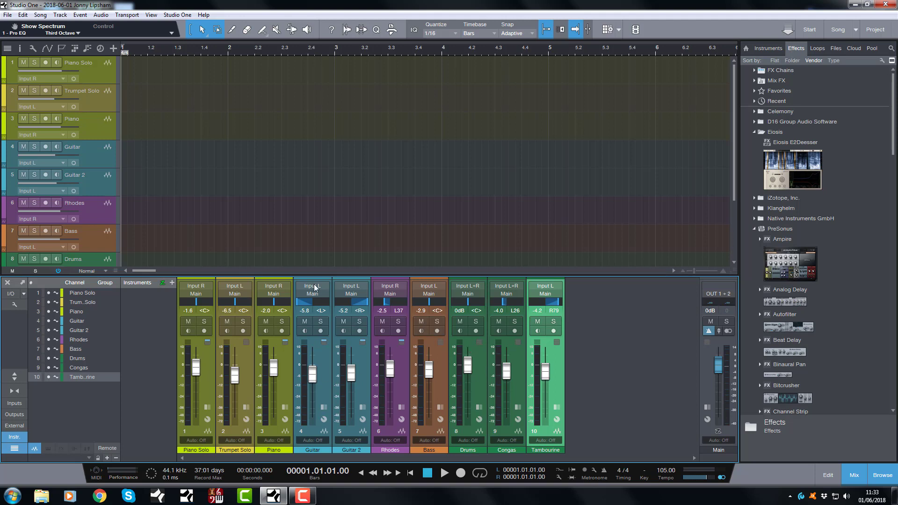
click(13, 374)
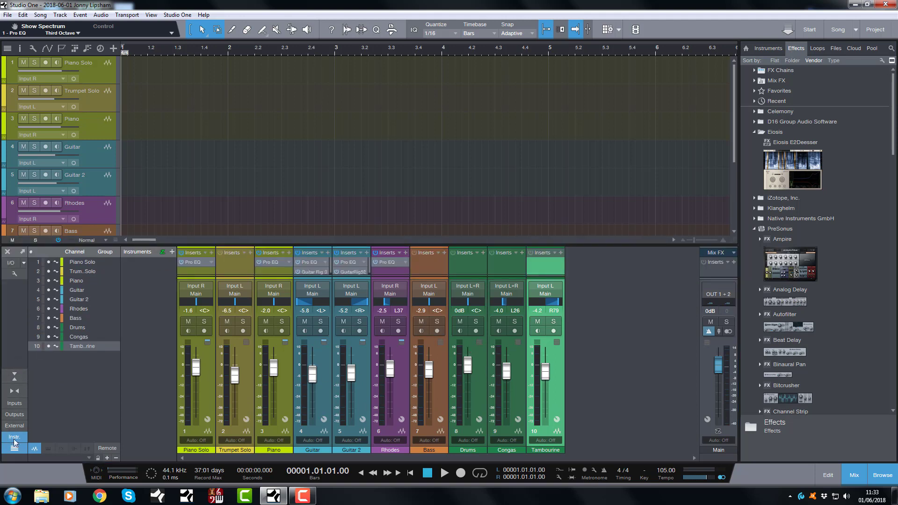
click(34, 448)
click(32, 447)
click(18, 447)
click(13, 437)
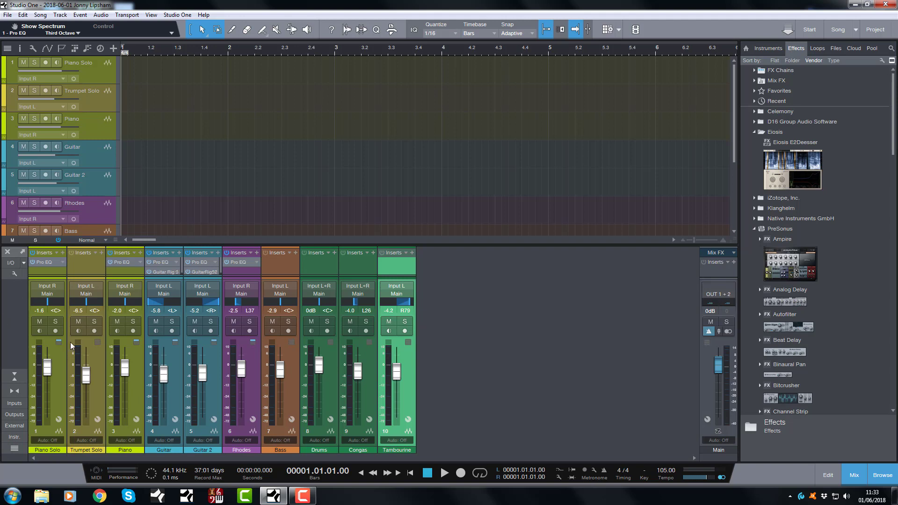
drag(437, 246, 437, 194)
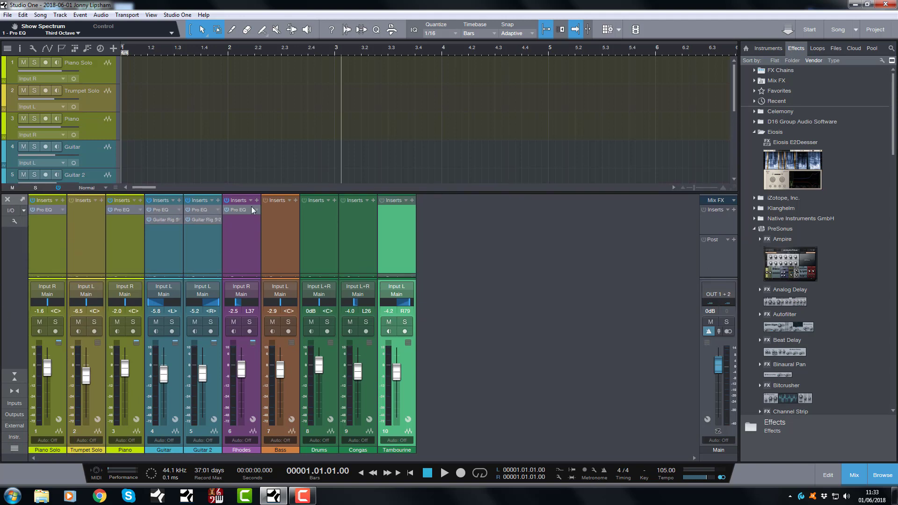